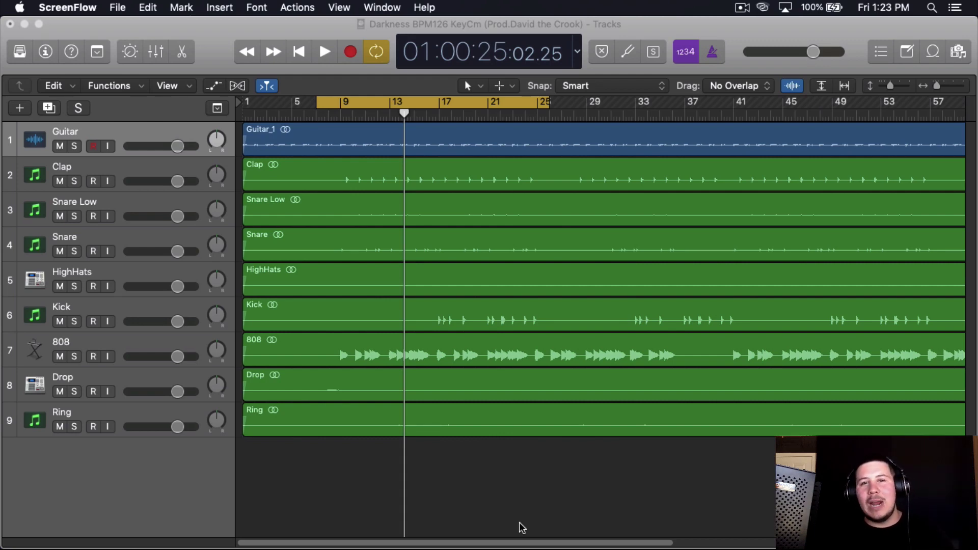
Focus the Logic window and play the beat through the bar 9–25 cycle
left_click(521, 527)
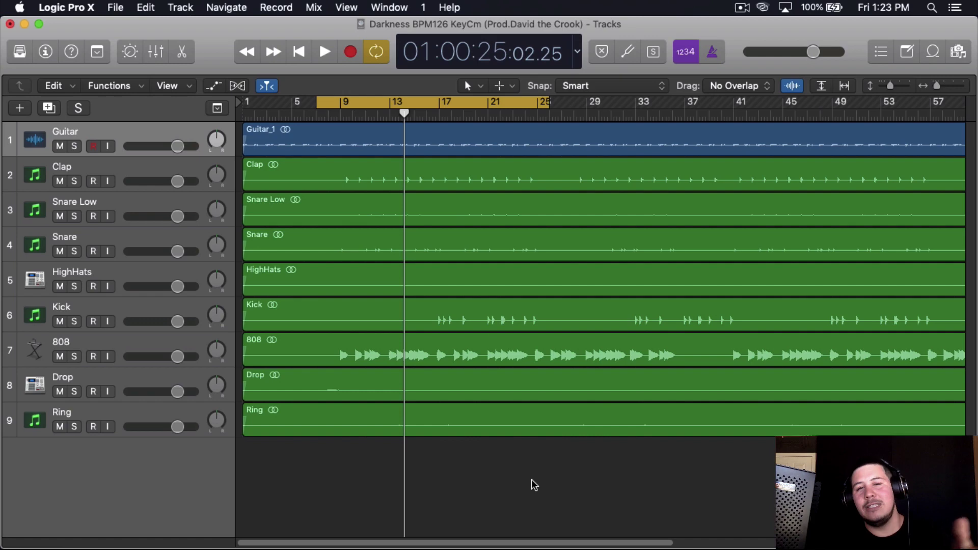
key("space")
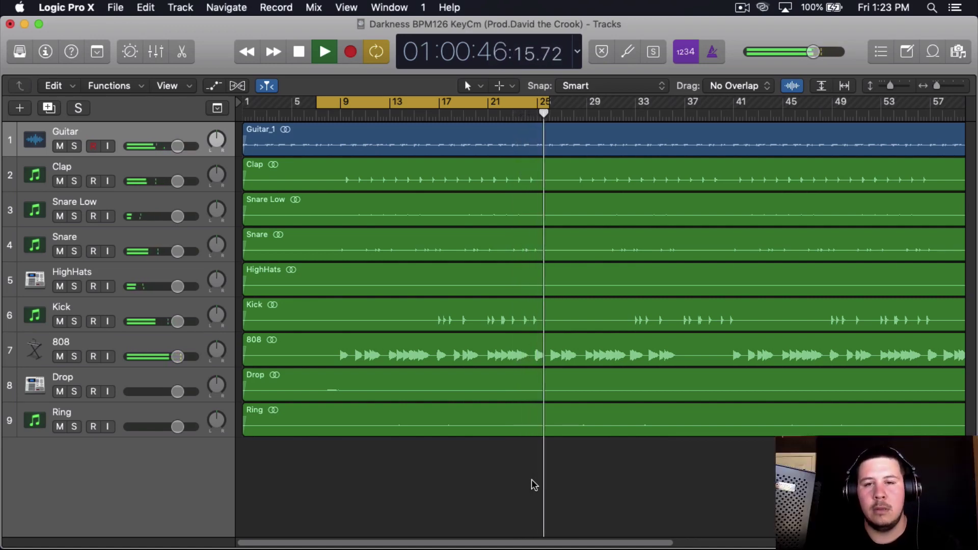
Stop playback, show the Mixer, and pan the Snare channel left to -23
key("space")
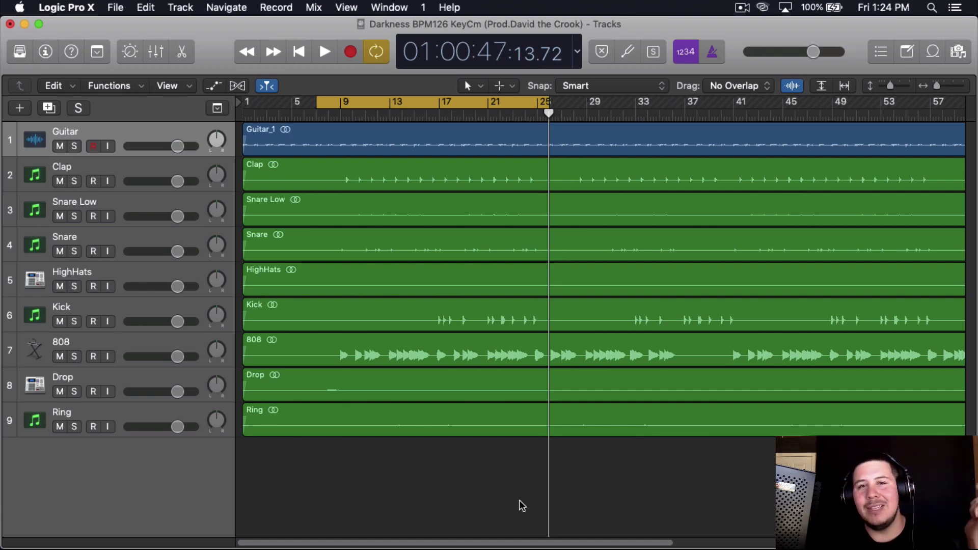
key("x")
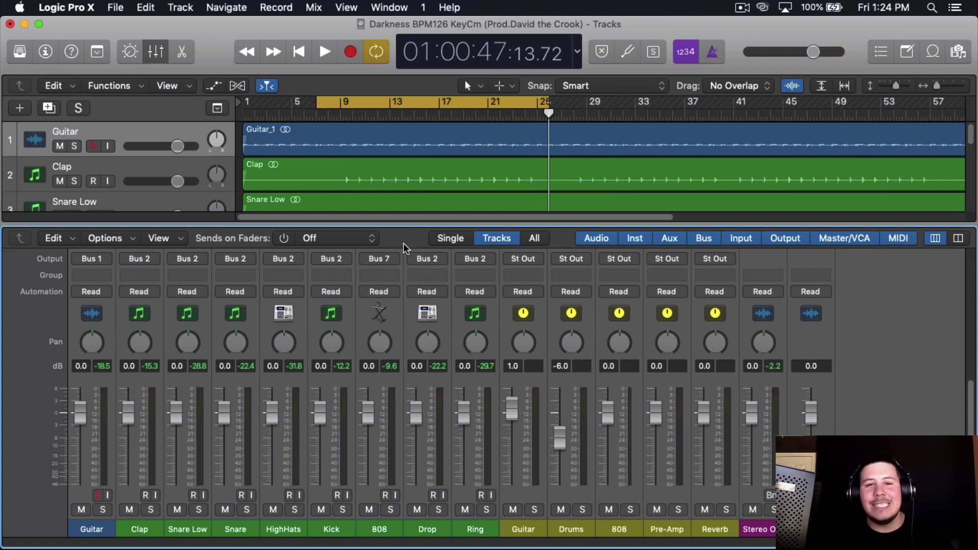
left_click_drag(235, 343, 236, 354)
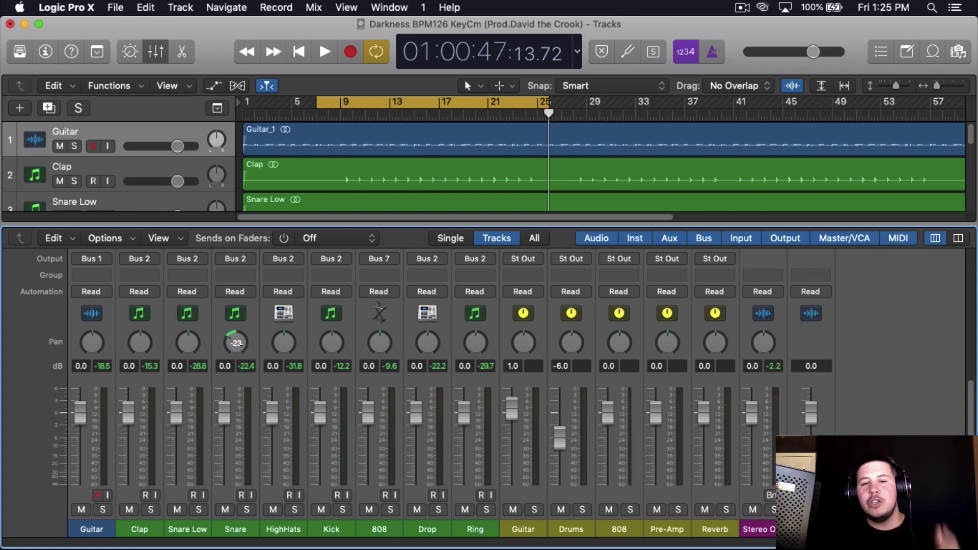
Switch the Snare channel's pan knob to Stereo Pan
right_click(242, 349)
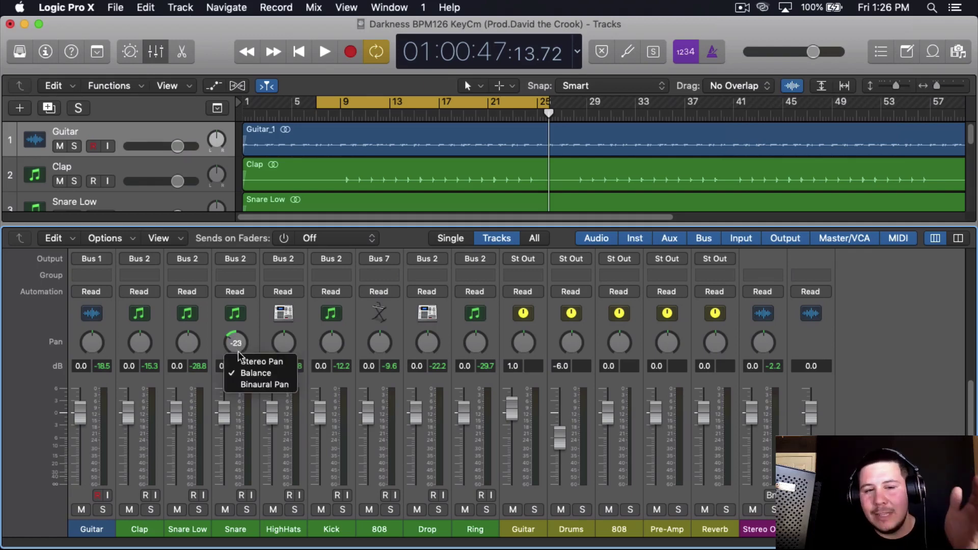
left_click(239, 361)
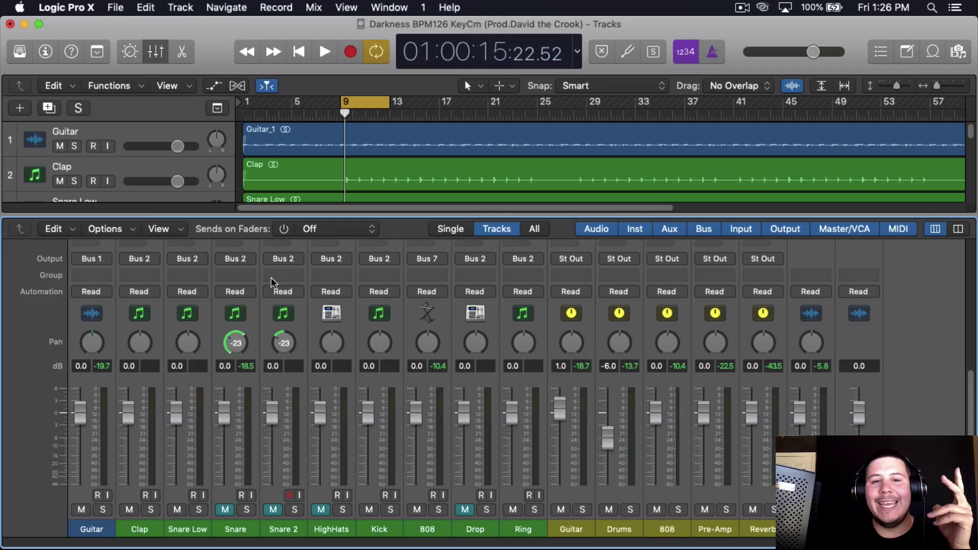
scroll(158, 204, "down", 1)
scroll(233, 326, "up", 1)
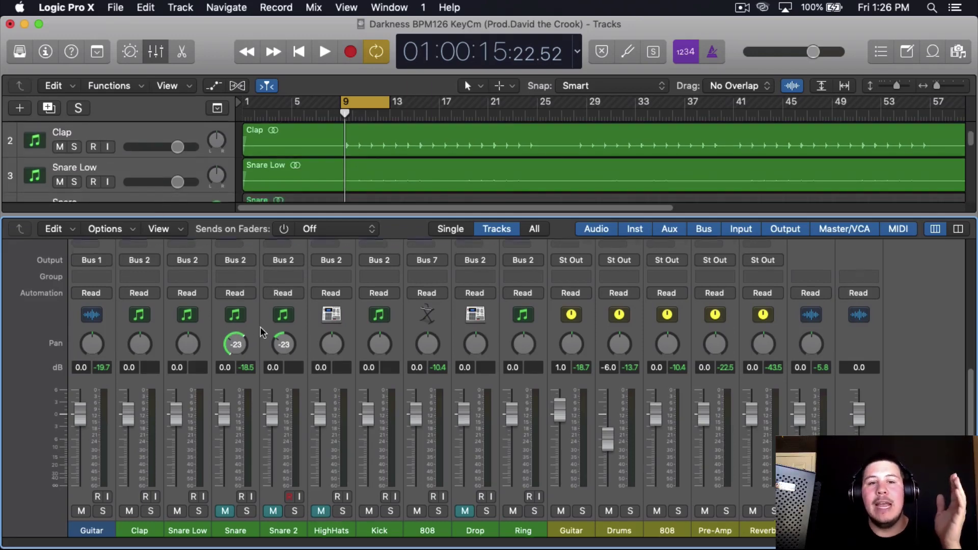
Check the pan modes: Snare on Stereo Pan, Snare 2 still on Balance
right_click(230, 353)
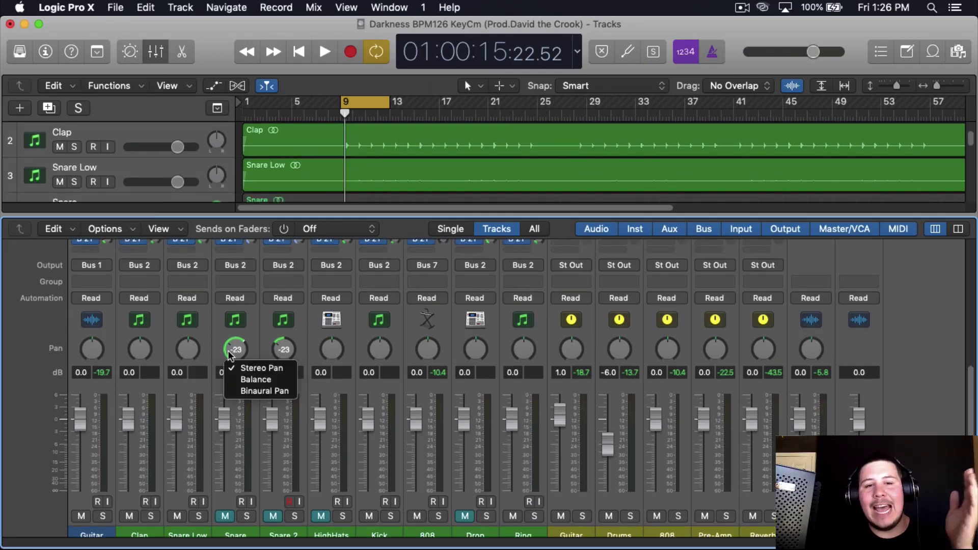
right_click(278, 350)
left_click(283, 322)
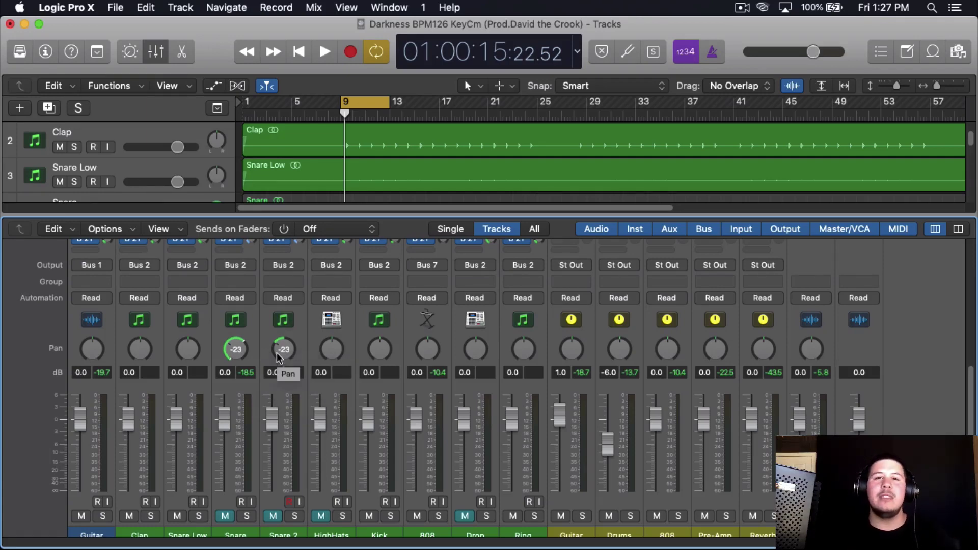
right_click(232, 351)
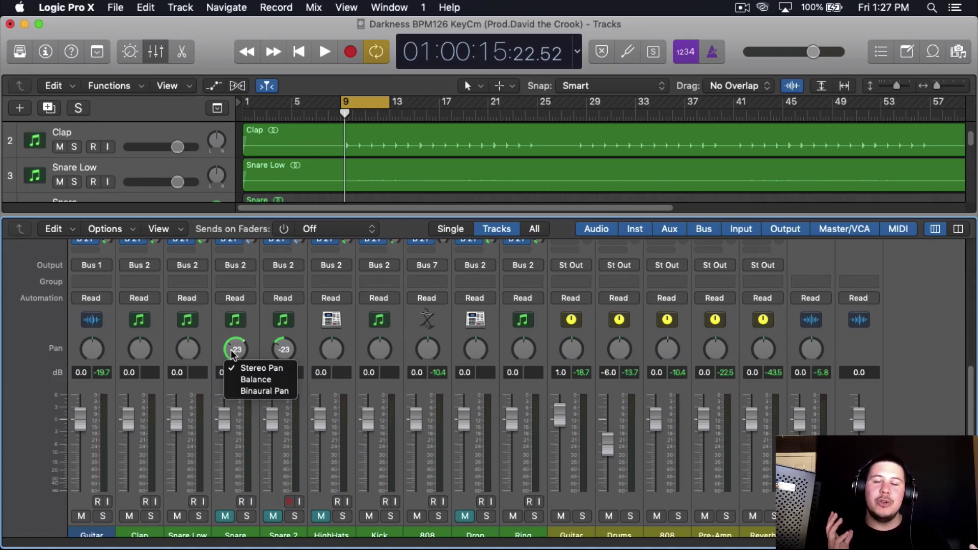
Select the Snare channel and start playback
left_click(230, 350)
scroll(240, 341, "down", 1)
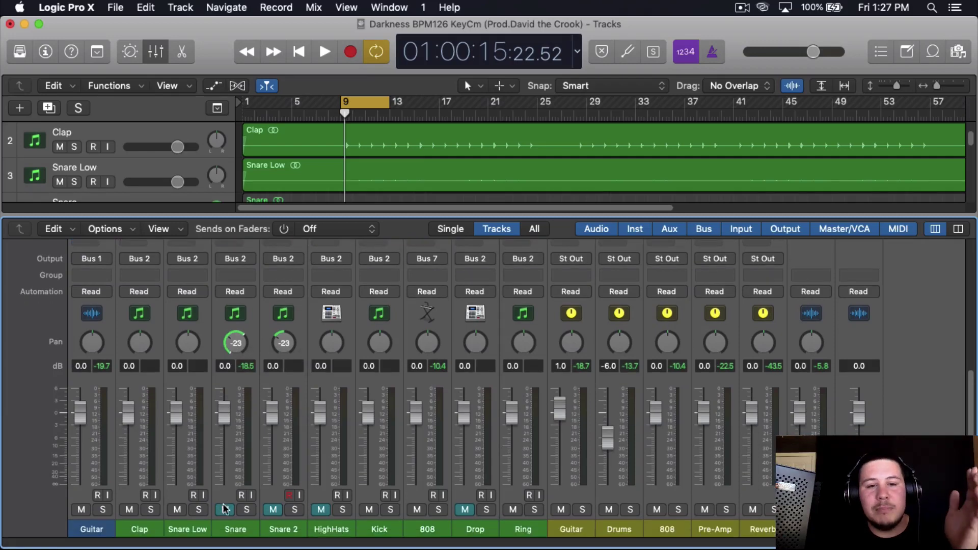
right_click(244, 337)
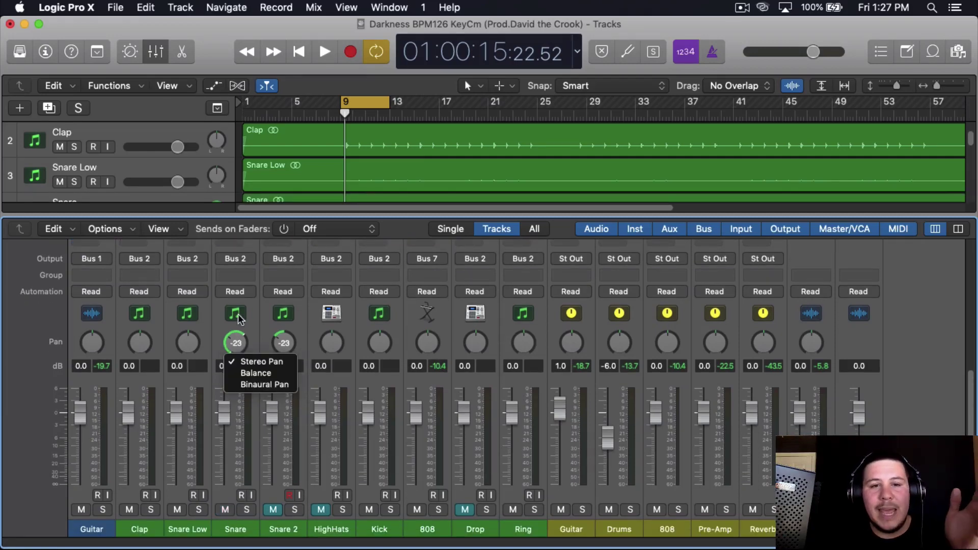
left_click(239, 317)
left_click(239, 317)
key("space")
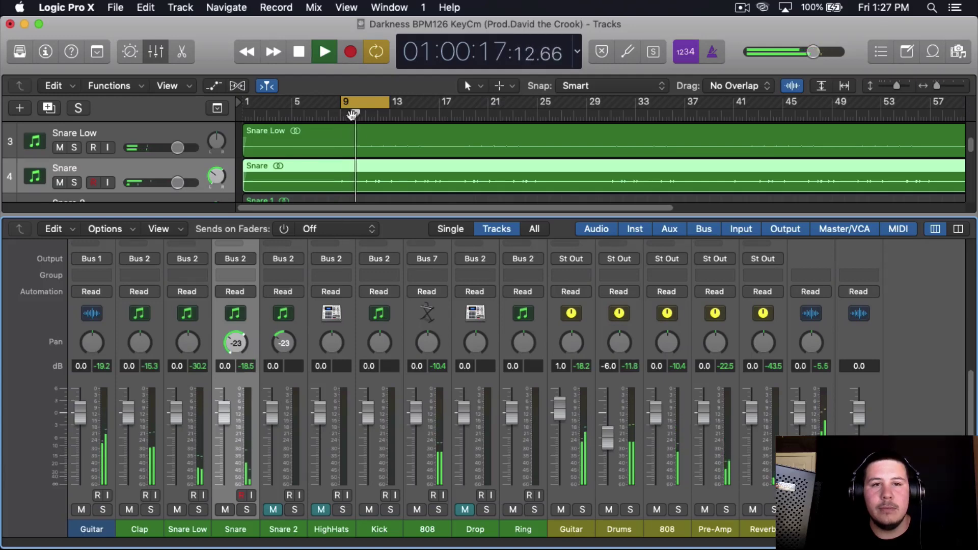
Move the cycle start from bar 9 to about bar 11, then stop playback
left_click(345, 107)
left_click_drag(345, 107, 359, 107)
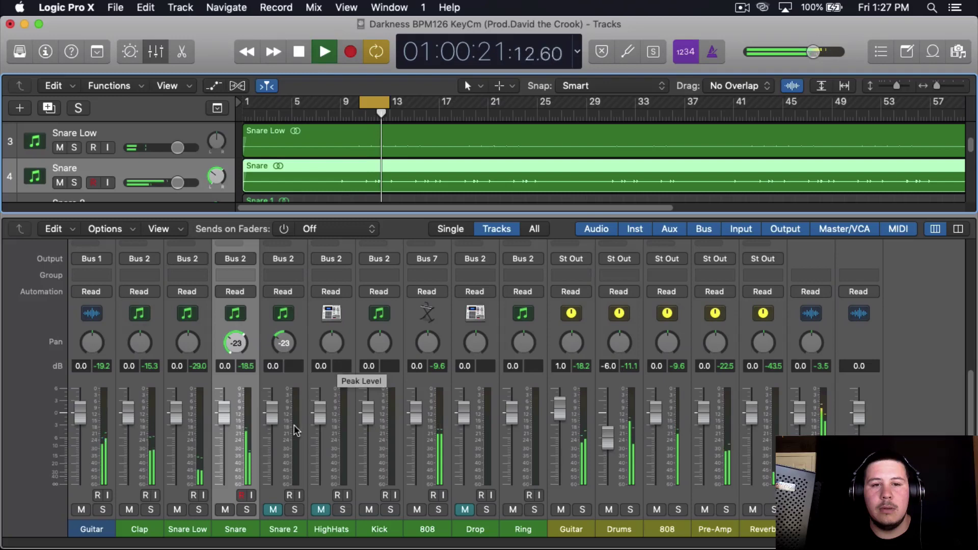
key("space")
Mute Snare, unmute Snare 2, and play the loop to hear Snare 2 alone
right_click(282, 351)
left_click(294, 331)
left_click(225, 509)
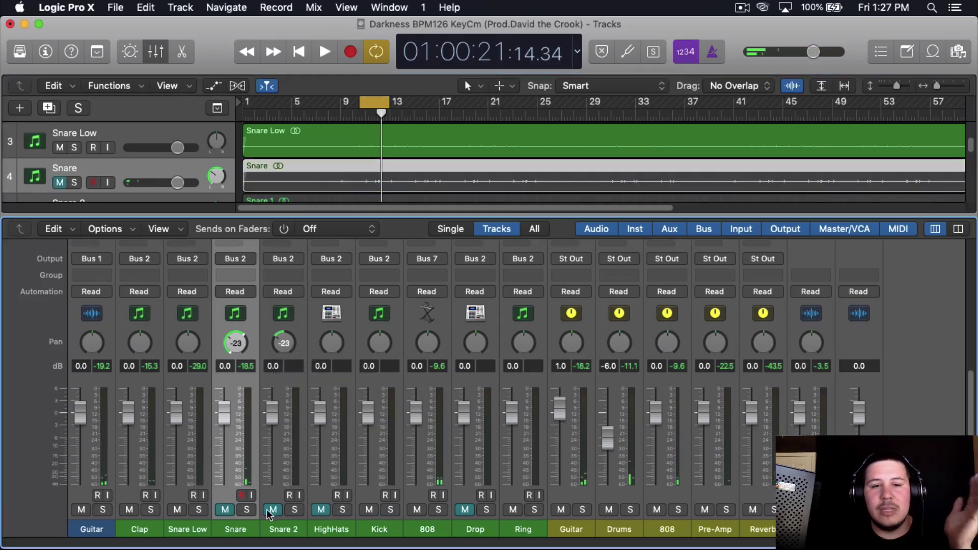
left_click(273, 510)
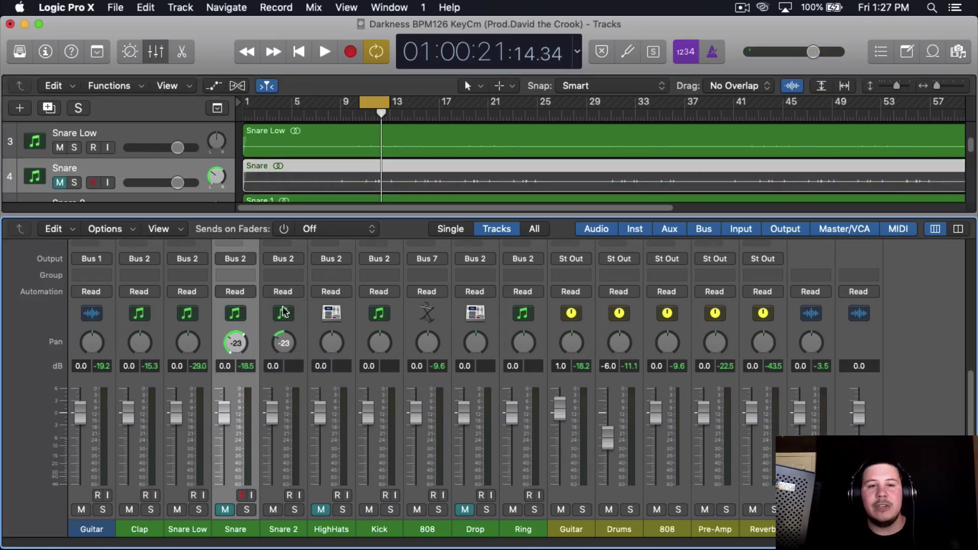
key("space")
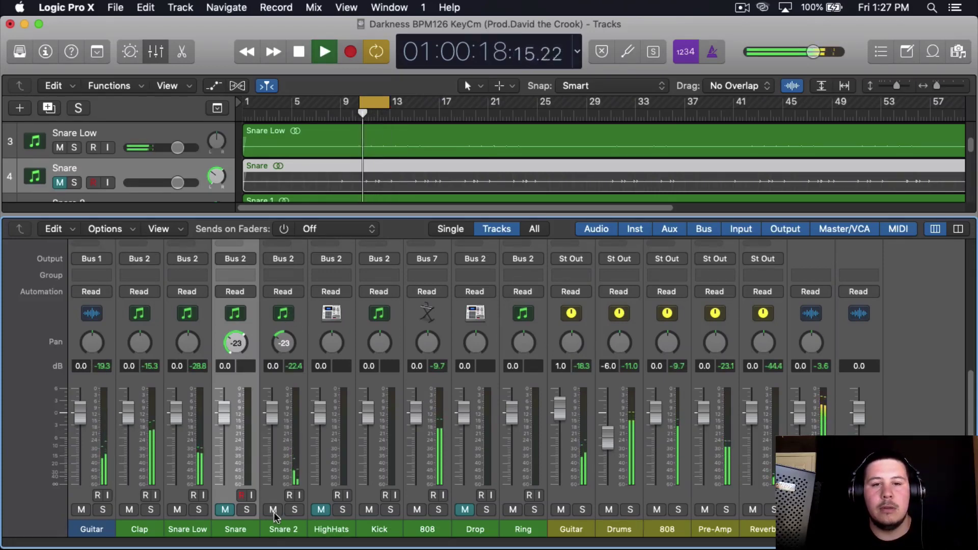
key("space")
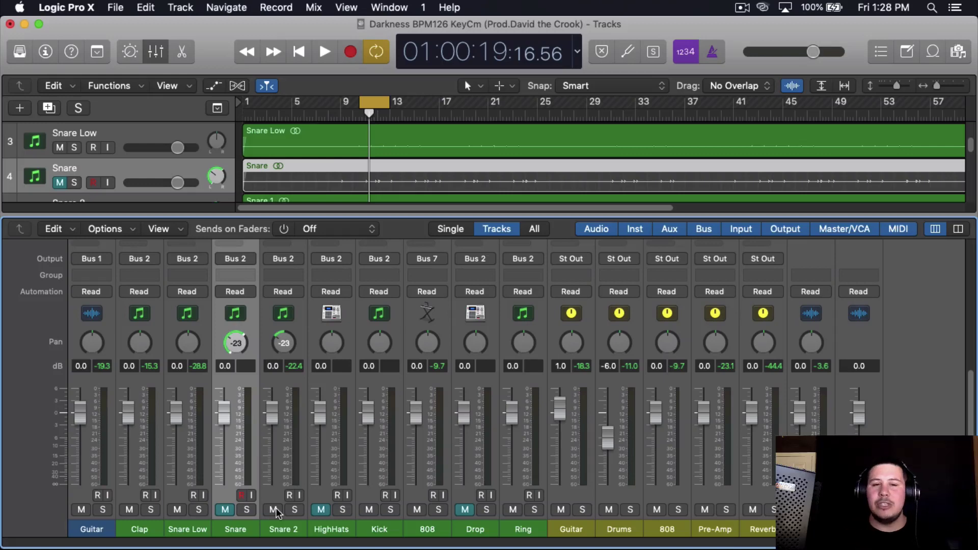
key("ctrl+m")
left_click(273, 510)
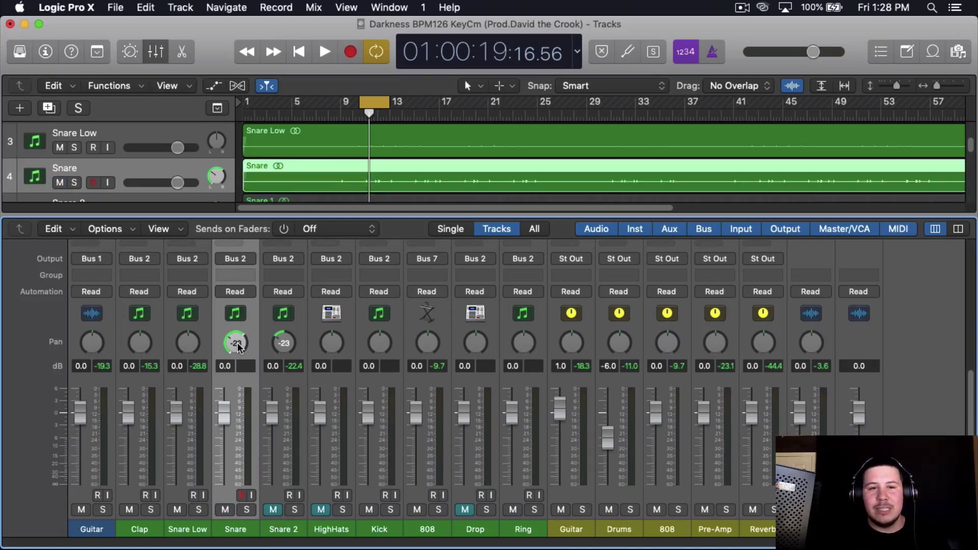
right_click(237, 347)
left_click(261, 306)
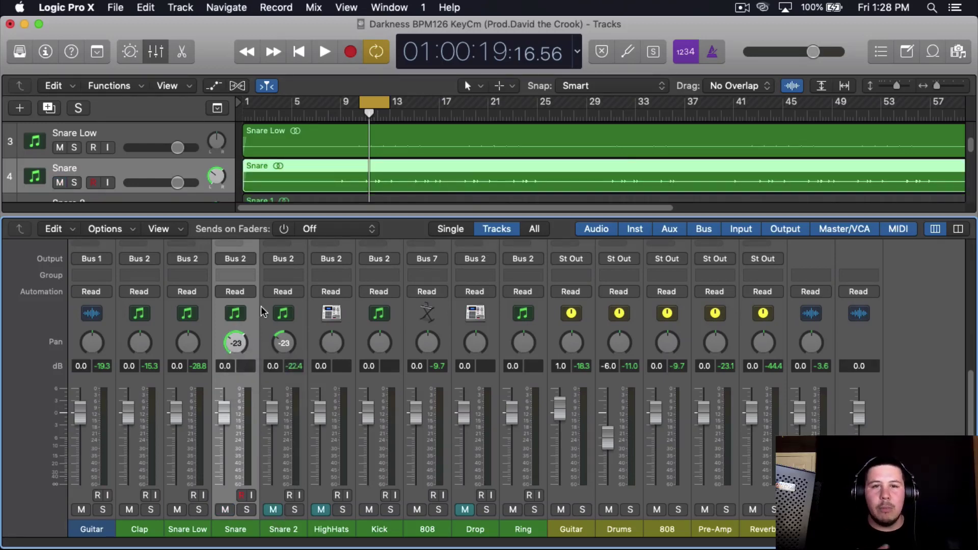
left_click(142, 165)
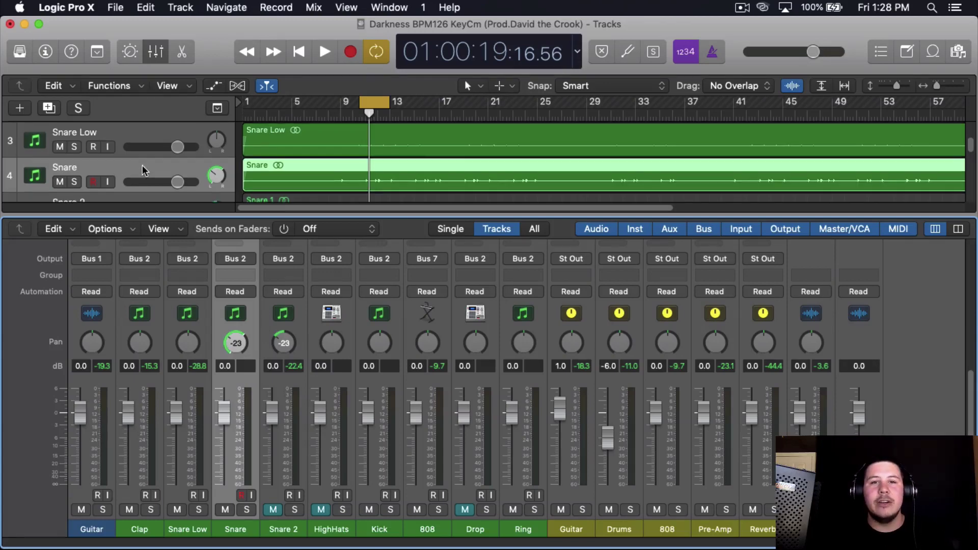
key("space")
scroll(142, 166, "down", 1)
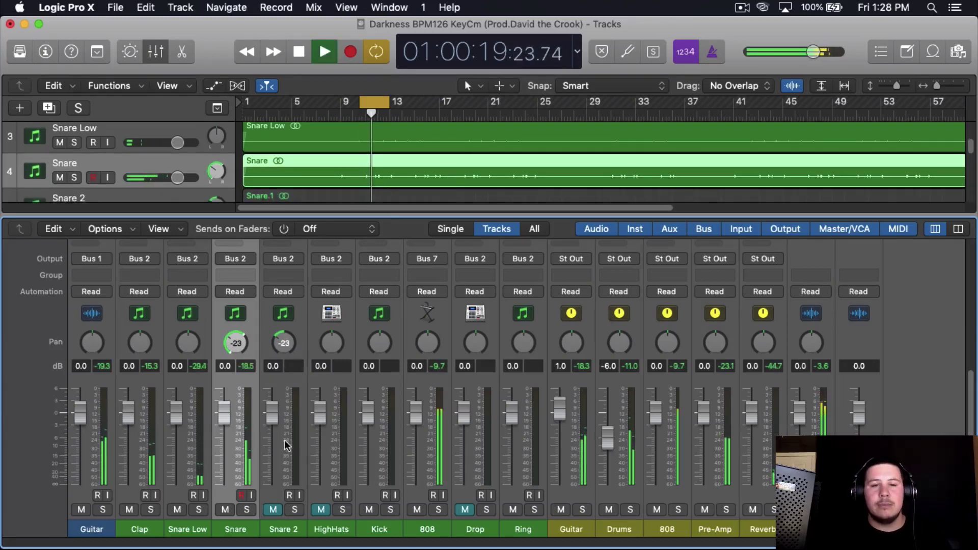
left_click(273, 510)
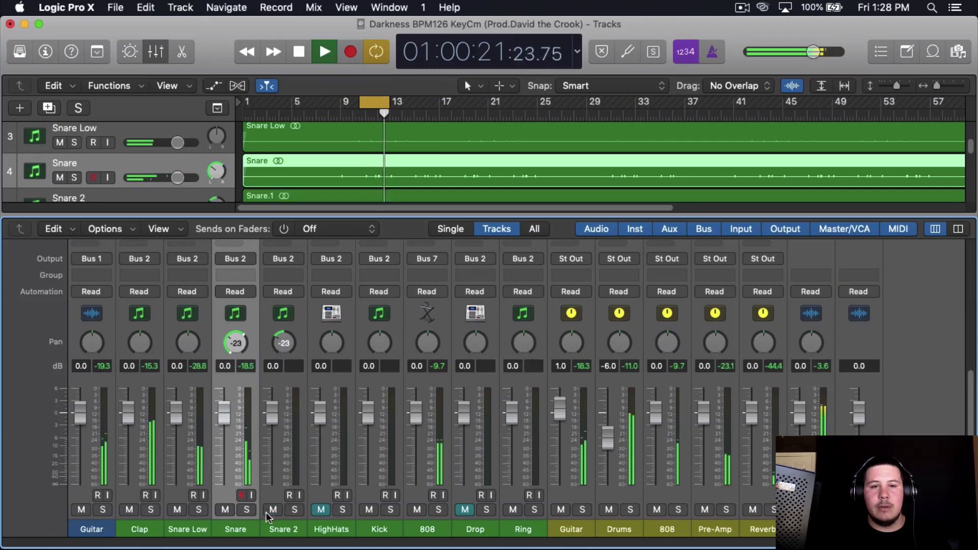
left_click(225, 509)
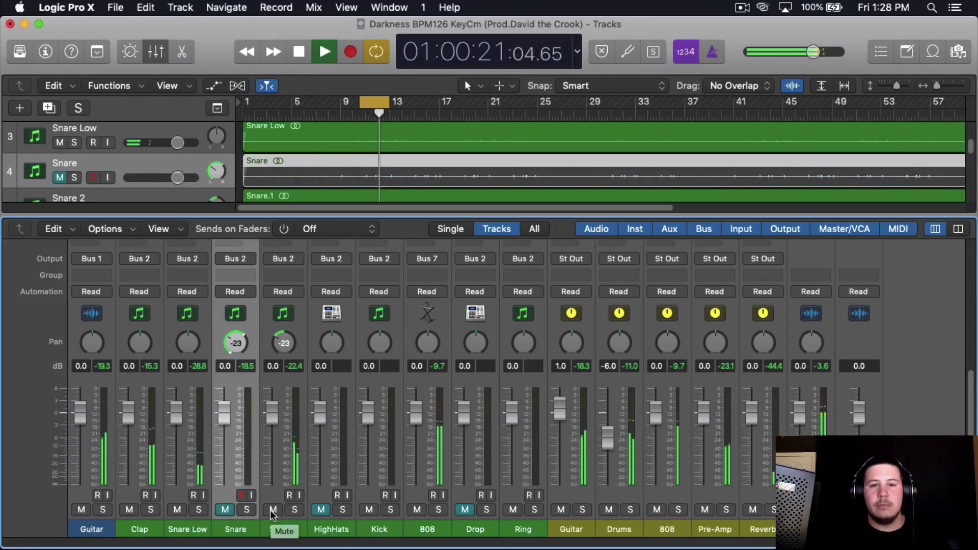
key("space")
left_click(225, 509)
scroll(246, 356, "up", 1)
right_click(245, 355)
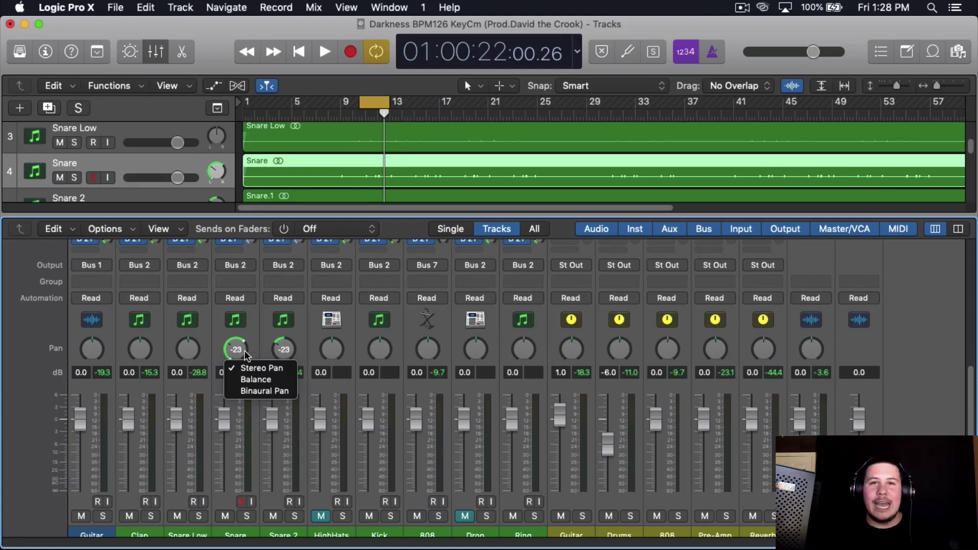
Recheck the Snare channel's pan mode menu, confirming it remains on Stereo Pan
left_click(215, 372)
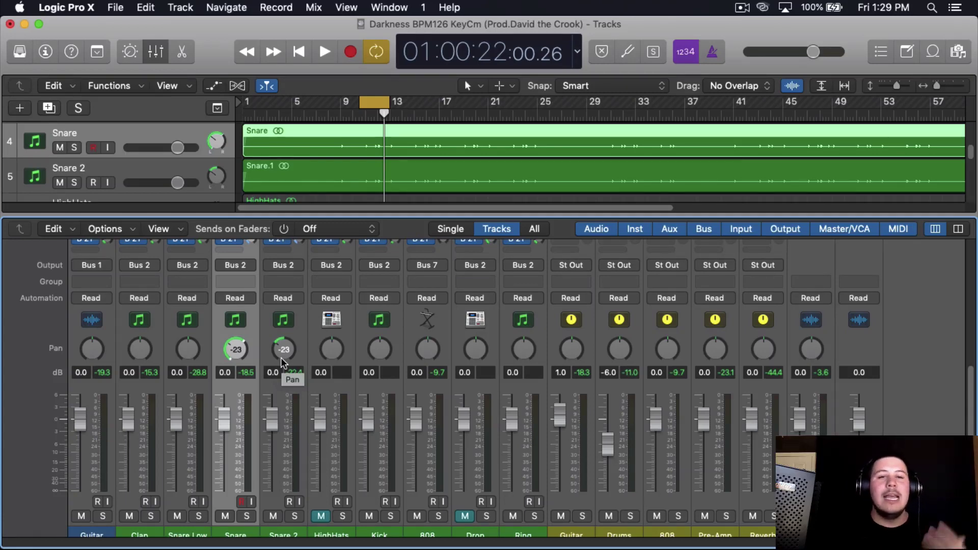
right_click(233, 357)
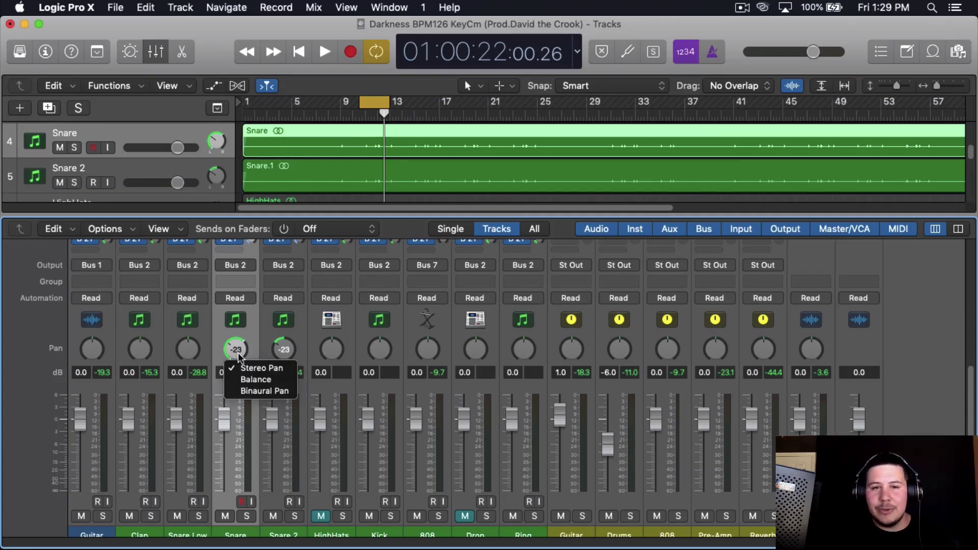
left_click(248, 337)
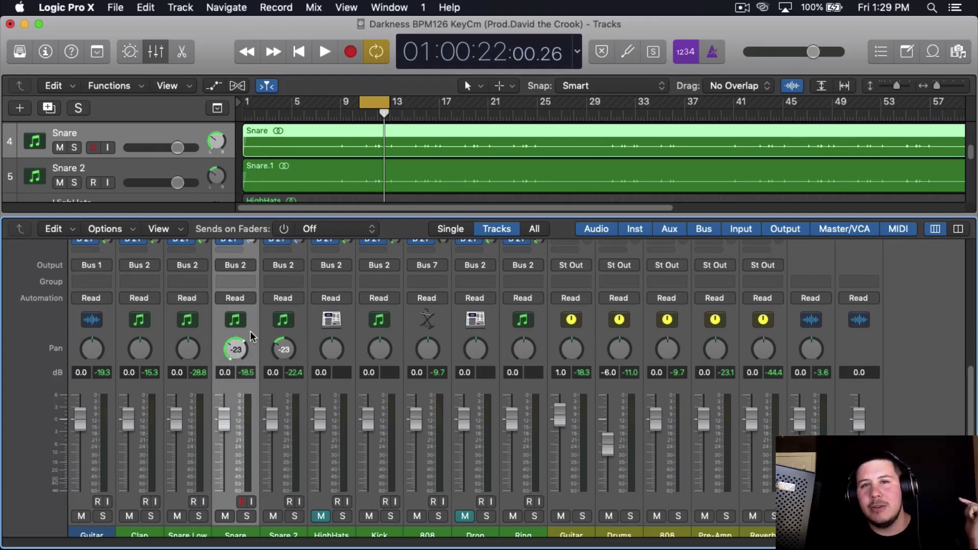